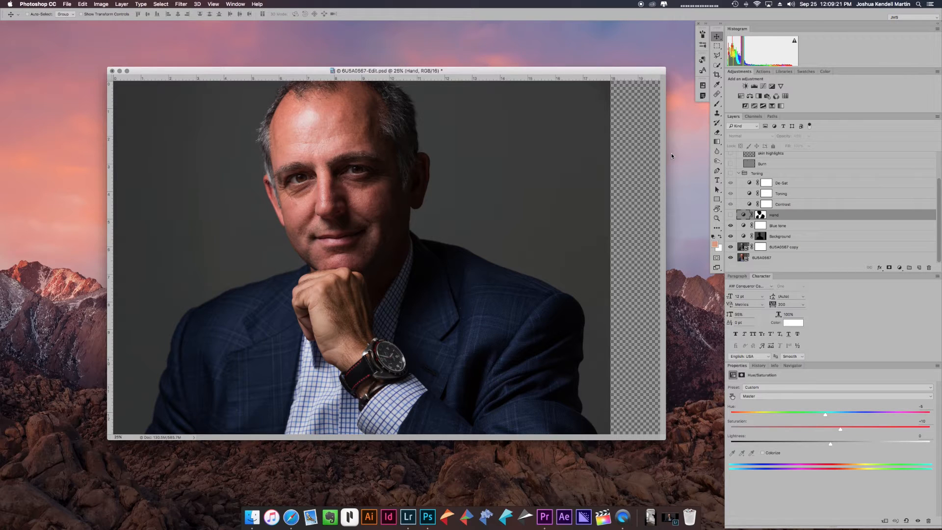
- Compare the edit with the original by toggling the visibility of the Blue tone, Background and 6U5A0567 copy layers
{"action": "left_click", "coordinate": [731, 225]}
{"action": "left_click", "coordinate": [731, 236]}
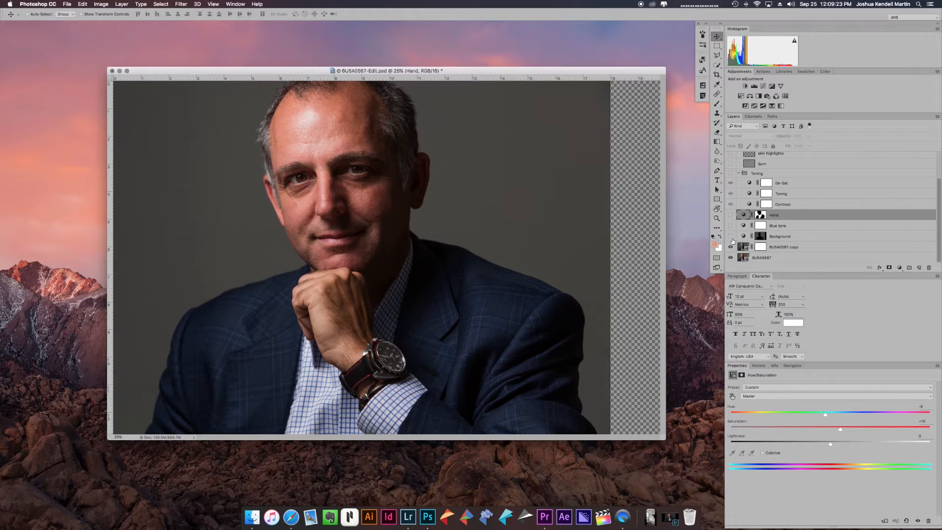
{"action": "left_click", "coordinate": [730, 247]}
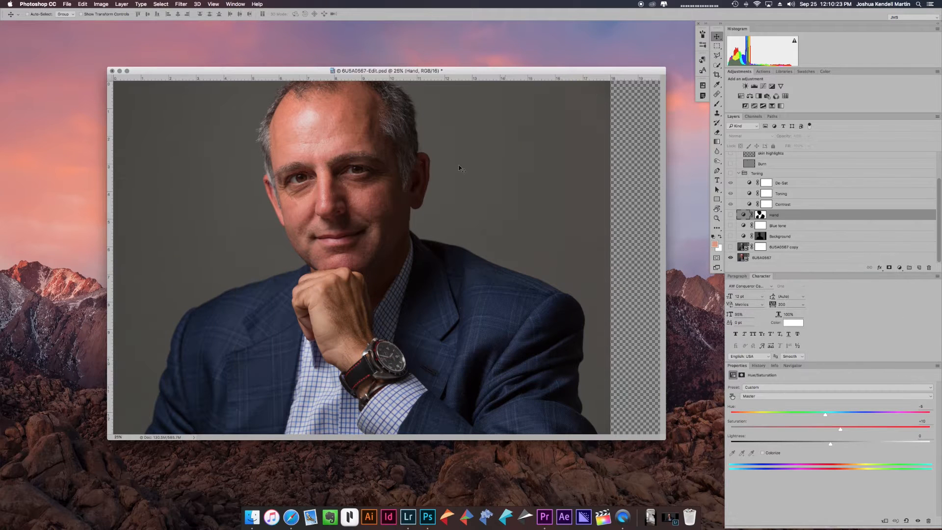
{"action": "left_click", "coordinate": [731, 247]}
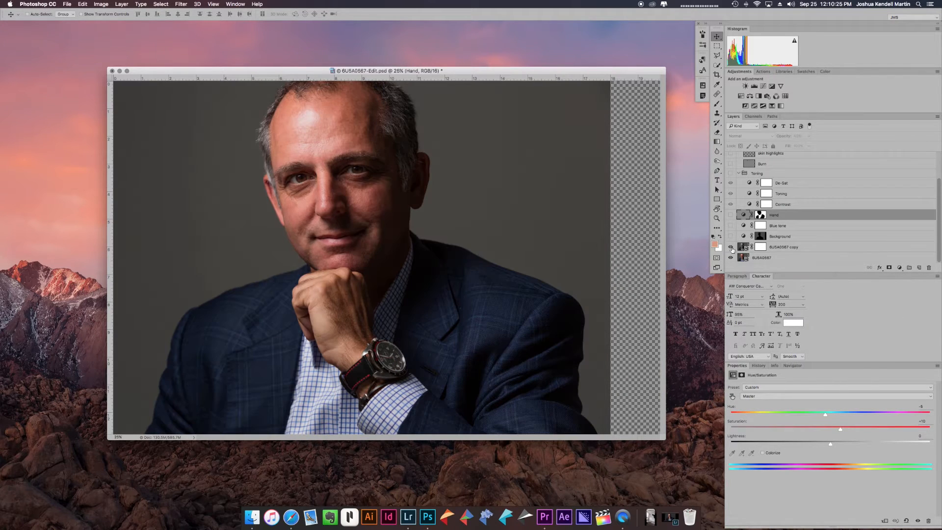
{"action": "left_click", "coordinate": [732, 236]}
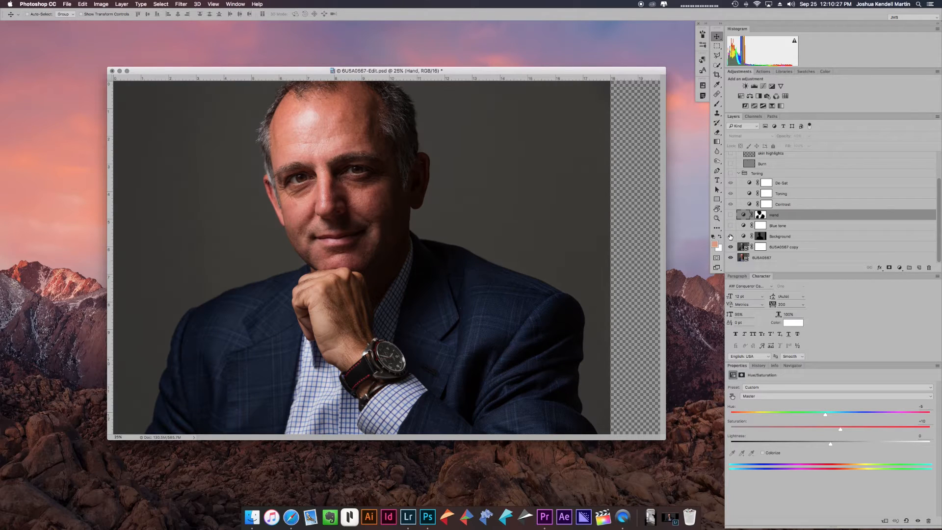
{"action": "left_click", "coordinate": [731, 227]}
- Show the portrait enlarged in full-screen mode and toggle the Hand layer's visibility to compare the hand's color
{"action": "key", "text": "f"}
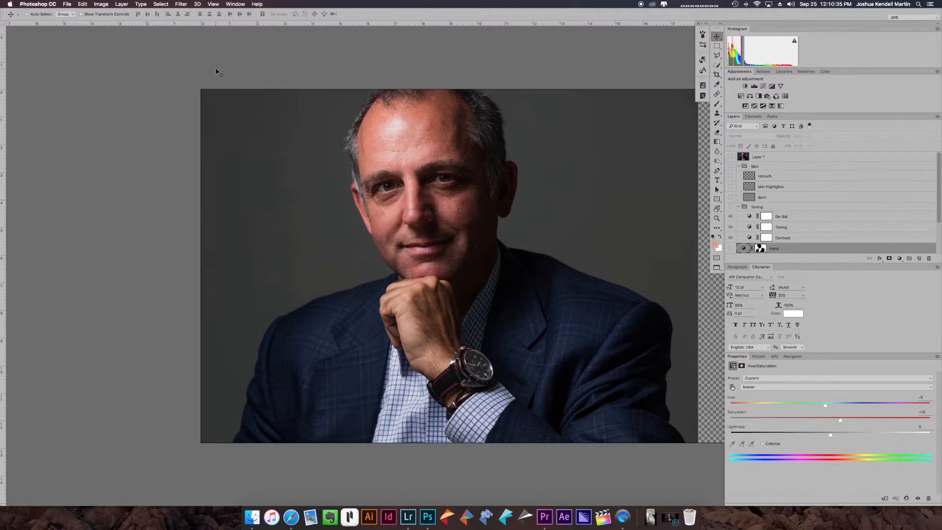
{"action": "key", "text": "super+plus"}
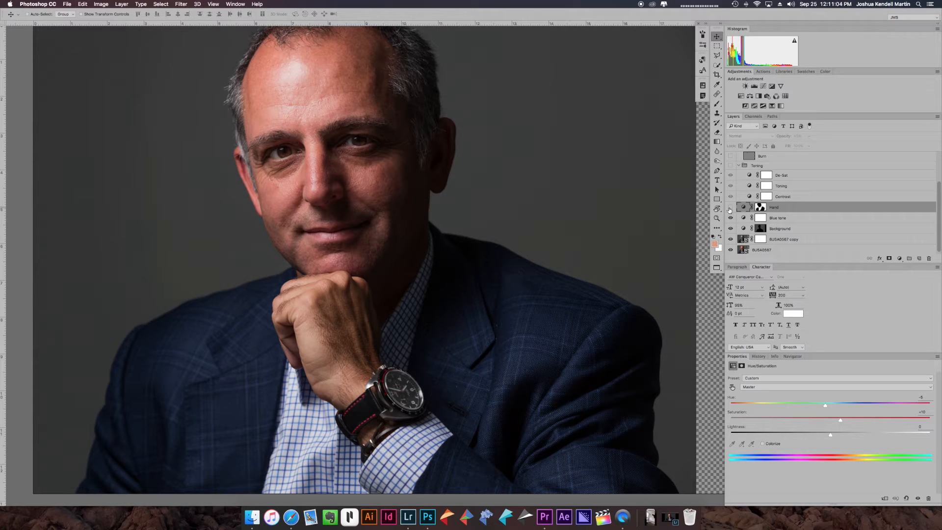
{"action": "left_click", "coordinate": [730, 208]}
{"action": "left_click", "coordinate": [731, 208]}
{"action": "left_click", "coordinate": [730, 207]}
{"action": "left_click", "coordinate": [730, 207]}
{"action": "left_click", "coordinate": [730, 207]}
{"action": "left_click", "coordinate": [730, 207]}
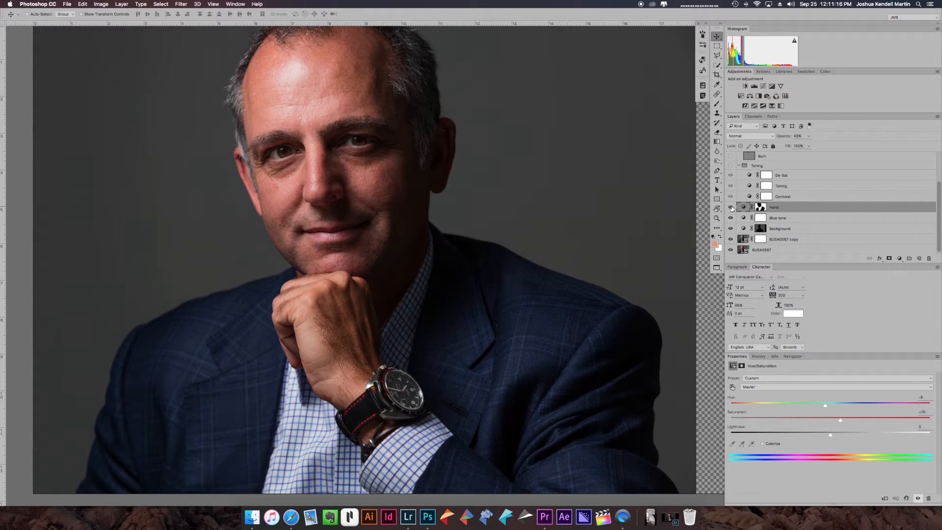
- Delete the Hand adjustment layer
{"action": "key", "text": "Delete"}
{"action": "left_click", "coordinate": [526, 164]}
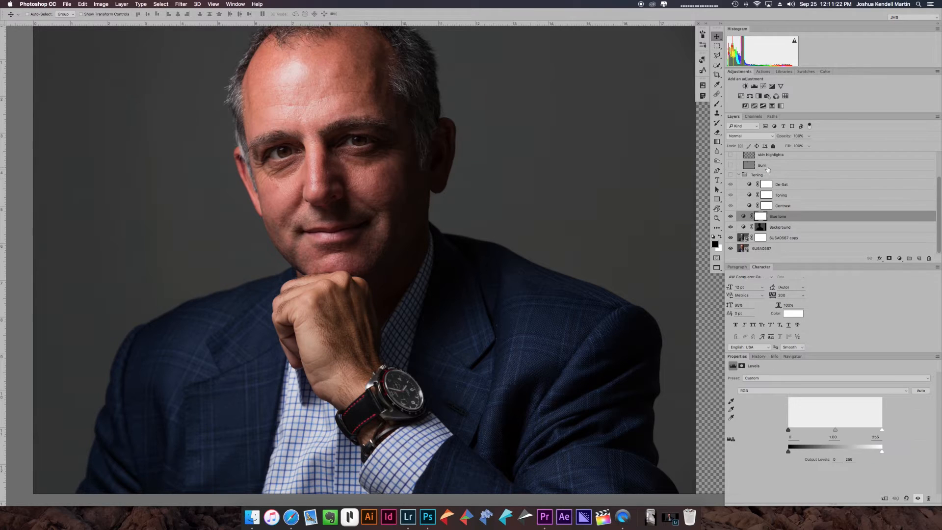
{"action": "scroll", "coordinate": [790, 179], "scroll_direction": "up", "scroll_amount": 3}
{"action": "scroll", "coordinate": [801, 229], "scroll_direction": "down", "scroll_amount": 3}
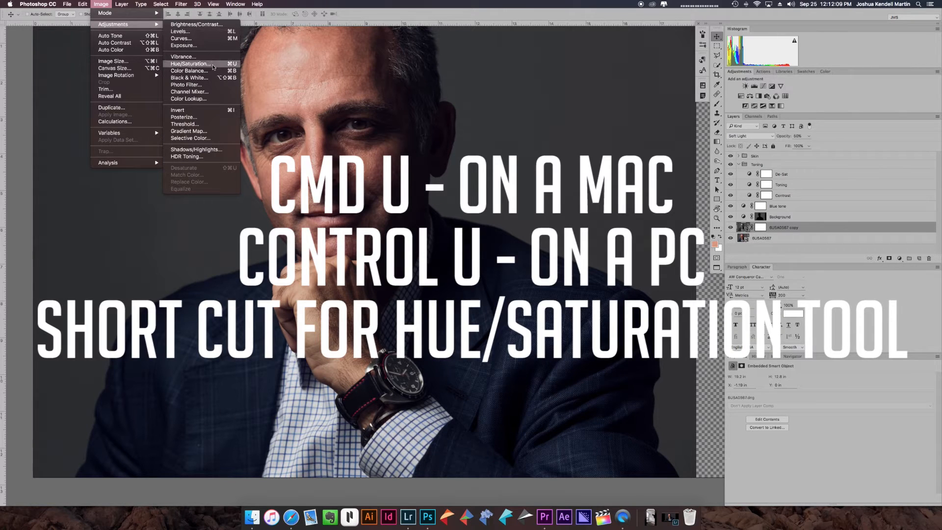
- Open the Hue/Saturation dialog for the 6U5A0567 copy layer and close it without applying changes
{"action": "left_click", "coordinate": [213, 65]}
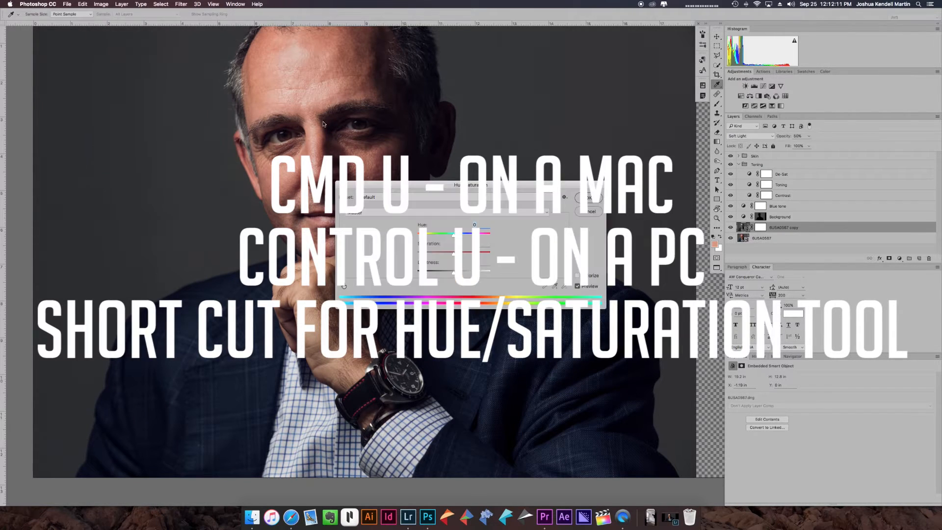
{"action": "left_click", "coordinate": [588, 211]}
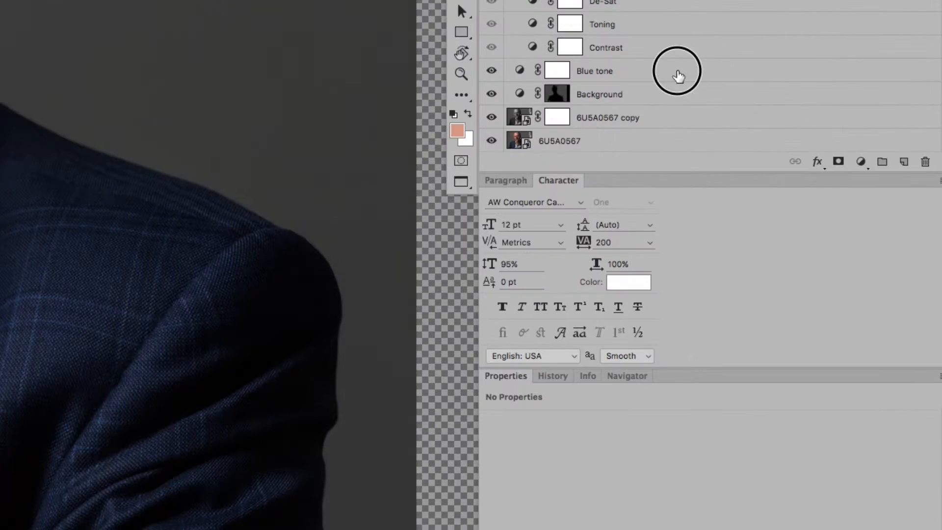
- Add a Hue/Saturation adjustment layer directly above the Blue tone layer
{"action": "left_click", "coordinate": [815, 207]}
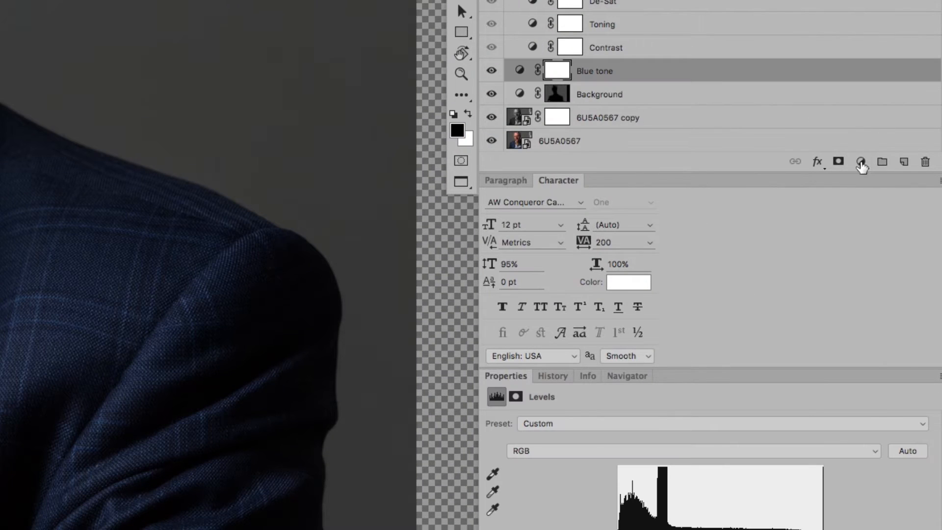
{"action": "left_click", "coordinate": [862, 163]}
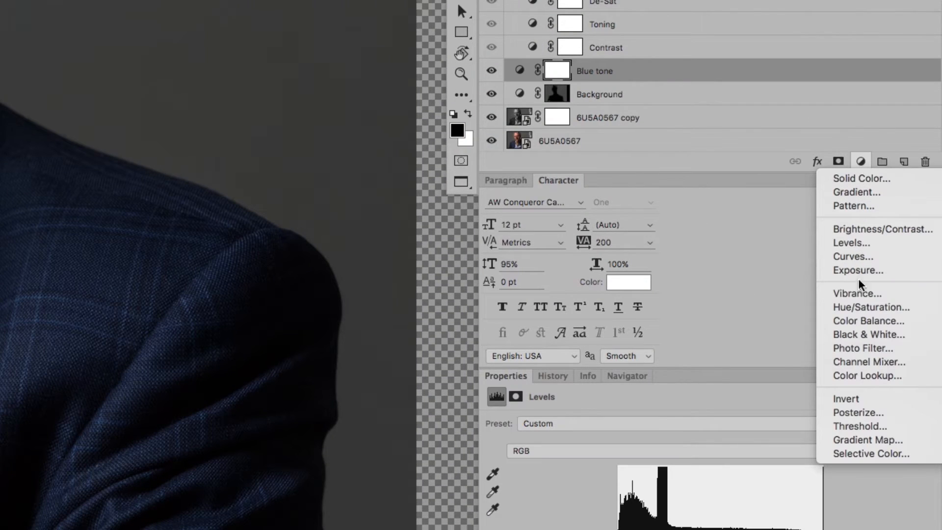
{"action": "left_click", "coordinate": [854, 307]}
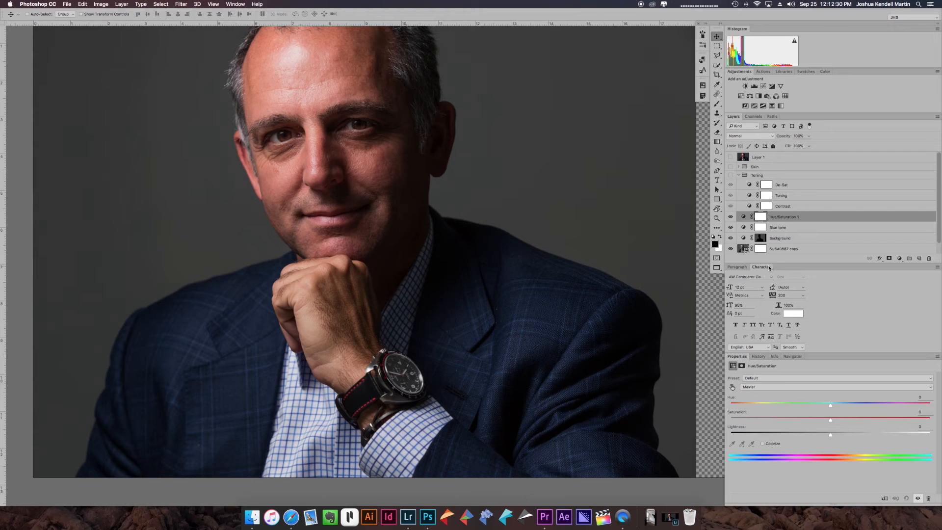
- Close the Paragraph and Character panel group to free up space in the workspace
{"action": "left_click", "coordinate": [937, 268]}
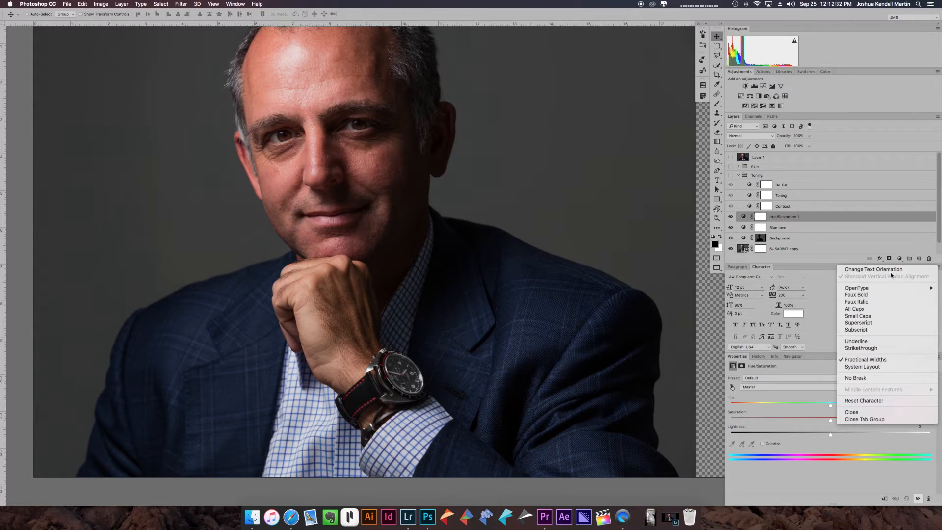
{"action": "left_click", "coordinate": [859, 420]}
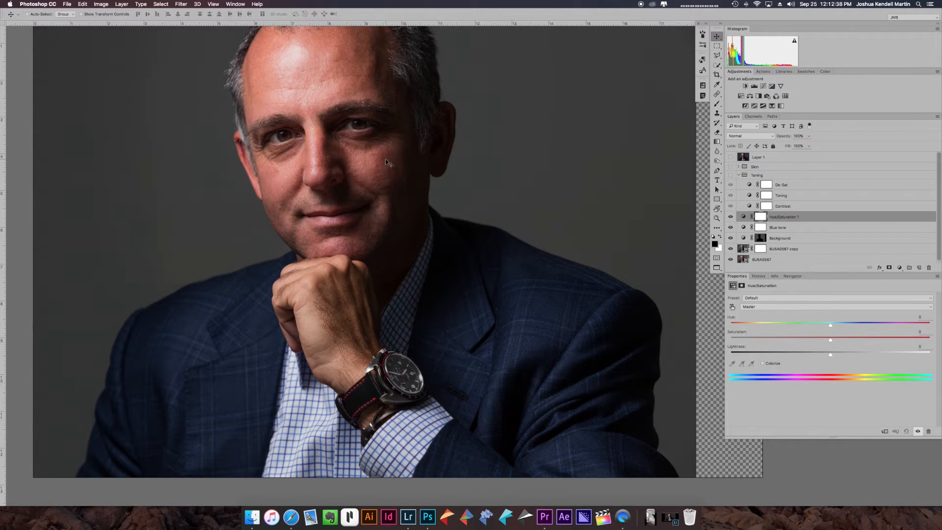
{"action": "scroll", "coordinate": [359, 221], "scroll_direction": "up", "scroll_amount": 3}
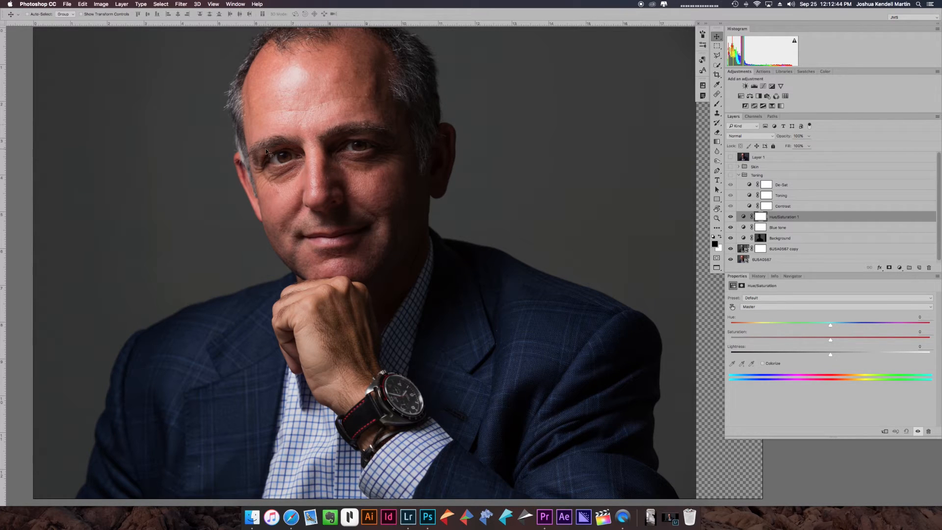
- Rename the new Hue/Saturation adjustment layer "red face"
{"action": "double_click", "coordinate": [784, 217]}
{"action": "type", "text": "C"}
{"action": "type", "text": "ed face"}
{"action": "key", "text": "Return"}
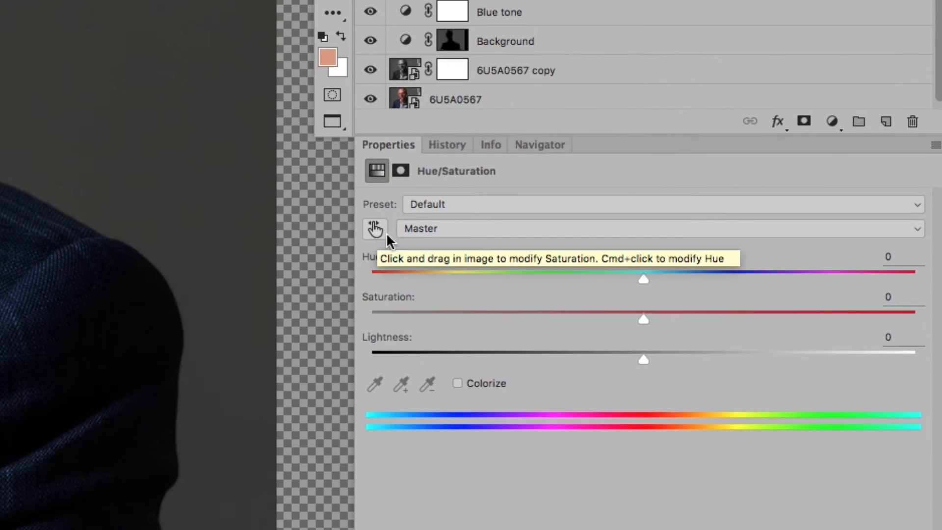
{"action": "left_click", "coordinate": [434, 230]}
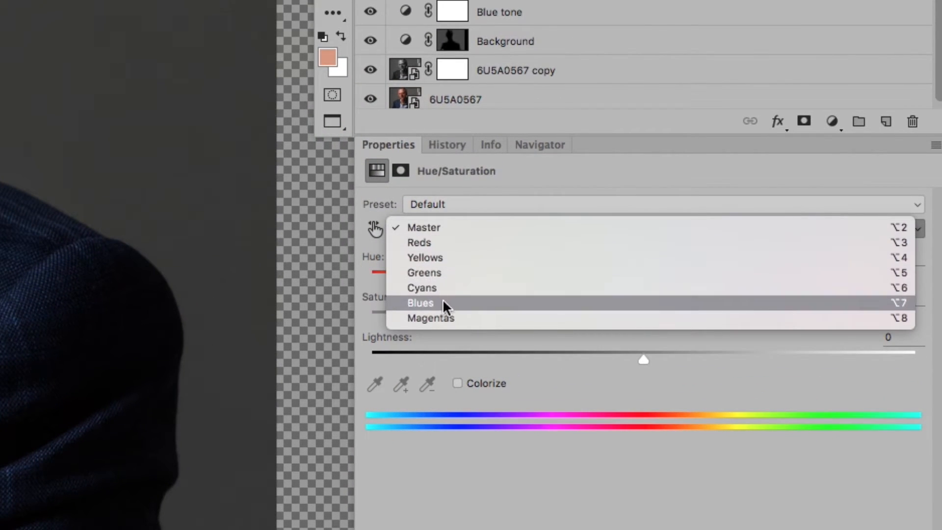
{"action": "left_click", "coordinate": [453, 212]}
{"action": "left_click", "coordinate": [457, 208]}
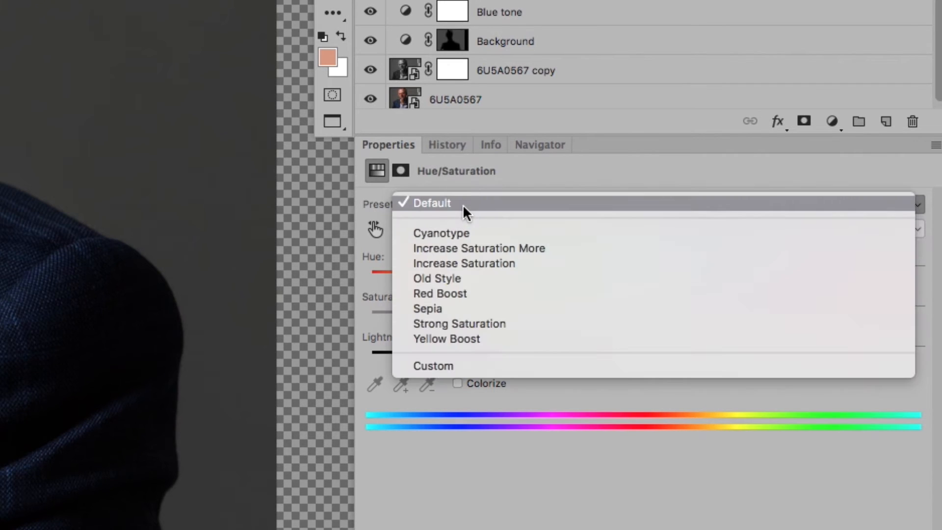
{"action": "left_click", "coordinate": [479, 203]}
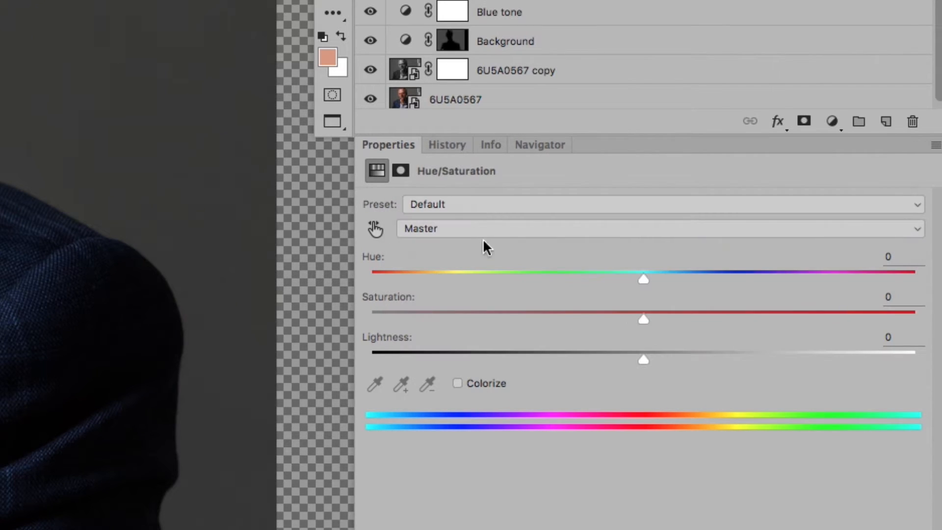
- Target the red skin on the cheek with the on-image adjustment tool and lower the Reds saturation to -5
{"action": "left_click", "coordinate": [375, 229]}
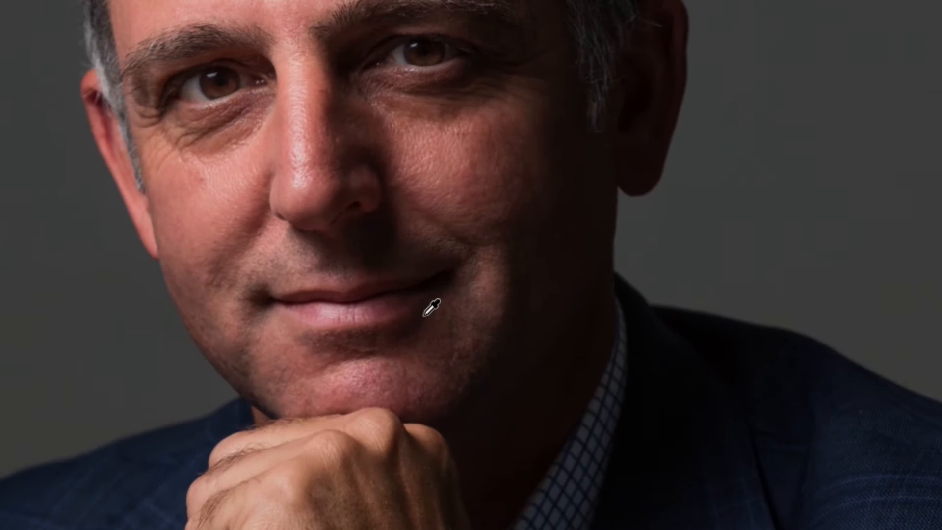
{"action": "left_click", "coordinate": [476, 168]}
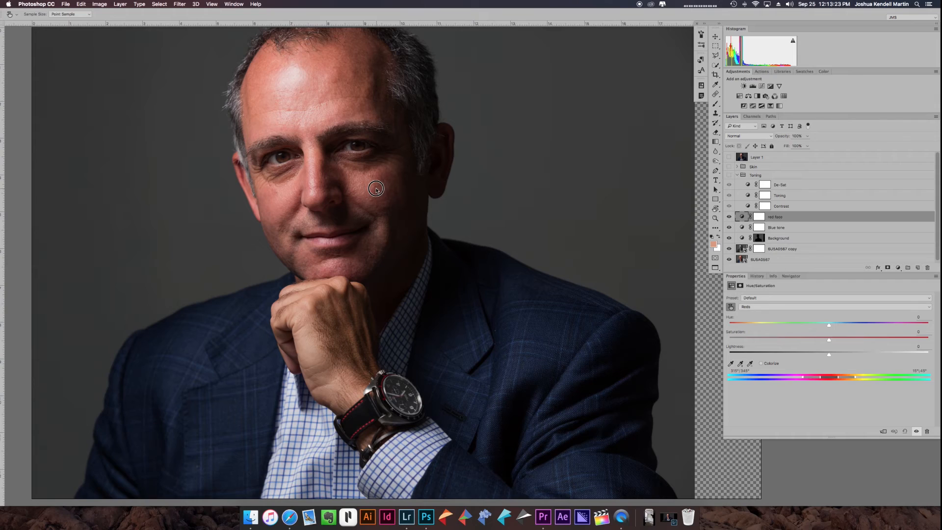
{"action": "mouse_move", "coordinate": [378, 189]}
{"action": "left_mouse_down"}
{"action": "mouse_move", "coordinate": [364, 190]}
{"action": "mouse_move", "coordinate": [402, 190]}
{"action": "mouse_move", "coordinate": [363, 192]}
{"action": "mouse_move", "coordinate": [401, 192]}
{"action": "mouse_move", "coordinate": [375, 193]}
{"action": "left_mouse_up"}
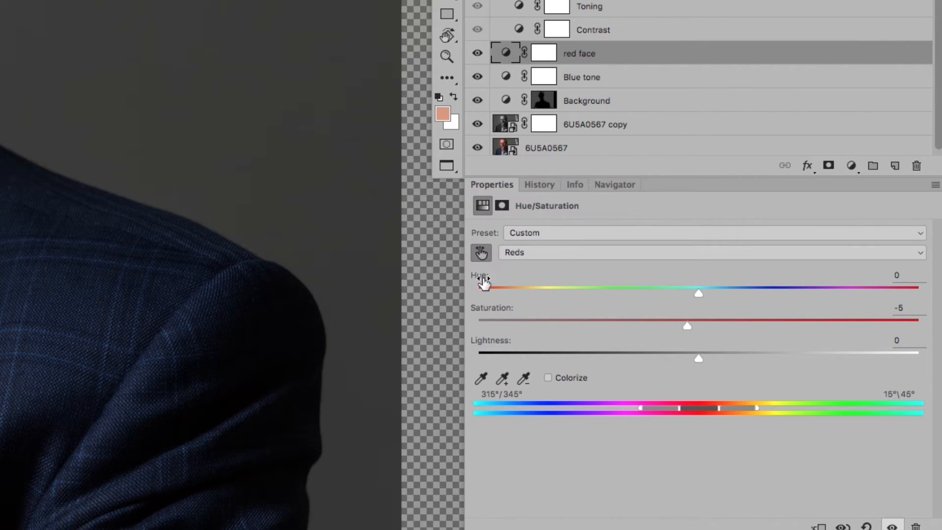
- Shift the Reds hue to a small positive value so the face looks less red and closer to the hand's tone
{"action": "left_click_drag", "start_coordinate": [700, 292], "coordinate": [646, 292]}
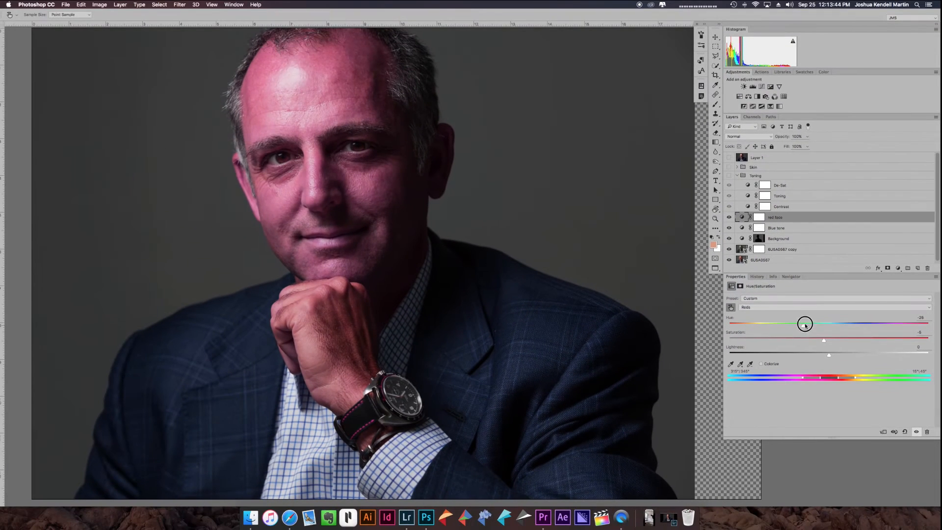
{"action": "left_click_drag", "start_coordinate": [805, 325], "coordinate": [834, 326]}
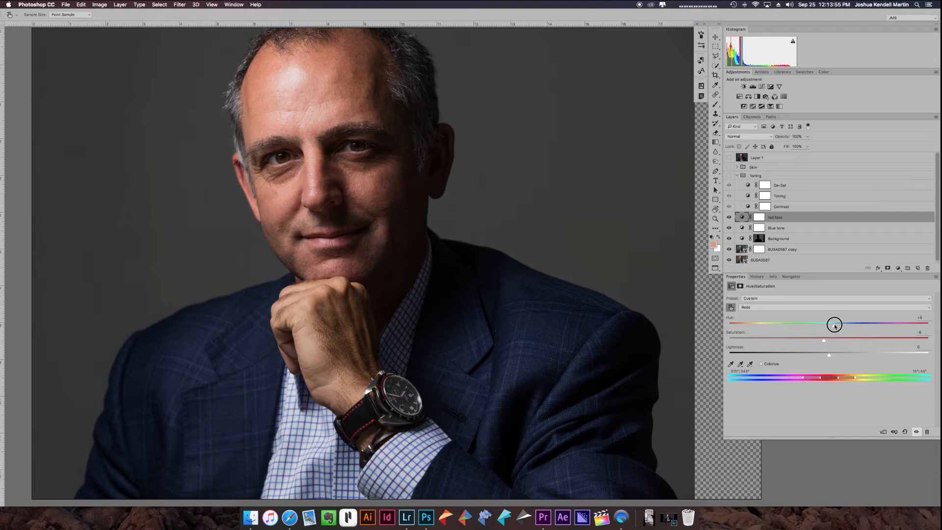
{"action": "left_click_drag", "start_coordinate": [835, 326], "coordinate": [835, 326]}
- Toggle the red face layer's visibility to compare the skin tone before and after the adjustment
{"action": "left_click", "coordinate": [729, 217]}
{"action": "left_click", "coordinate": [729, 218]}
{"action": "left_click", "coordinate": [729, 218]}
{"action": "left_click", "coordinate": [729, 218]}
{"action": "left_click", "coordinate": [730, 217]}
{"action": "left_click", "coordinate": [729, 217]}
{"action": "left_click", "coordinate": [729, 217]}
{"action": "left_click", "coordinate": [730, 217]}
{"action": "left_click", "coordinate": [729, 217]}
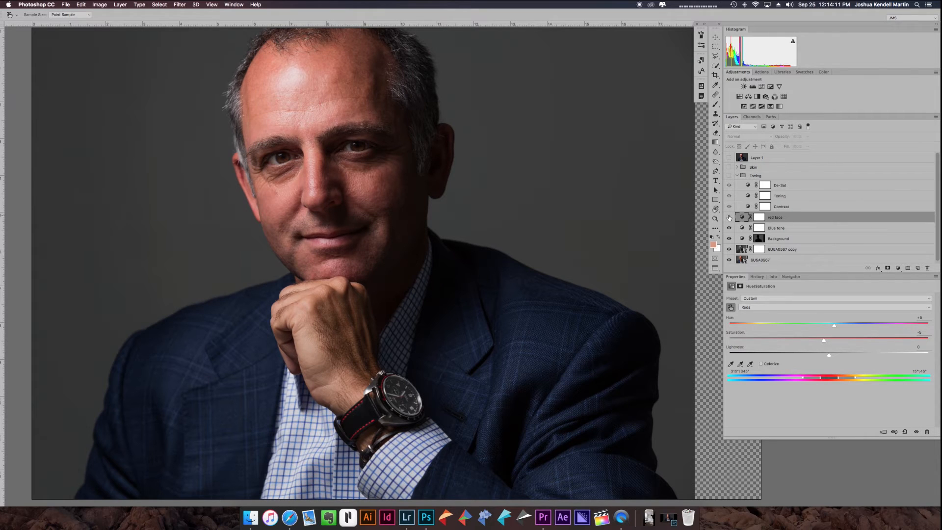
{"action": "left_click", "coordinate": [729, 217]}
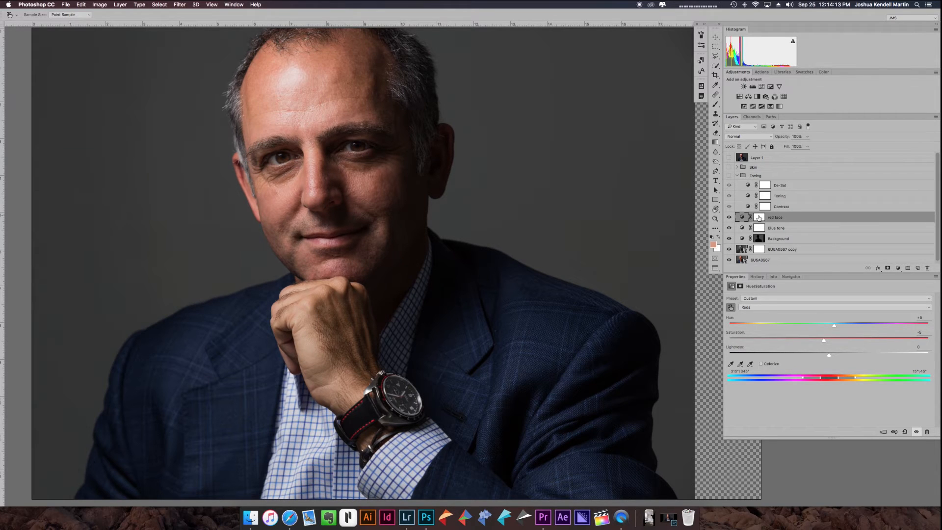
- Paint black over the hand on the red face layer mask with a reduced brush size
{"action": "left_click", "coordinate": [760, 217]}
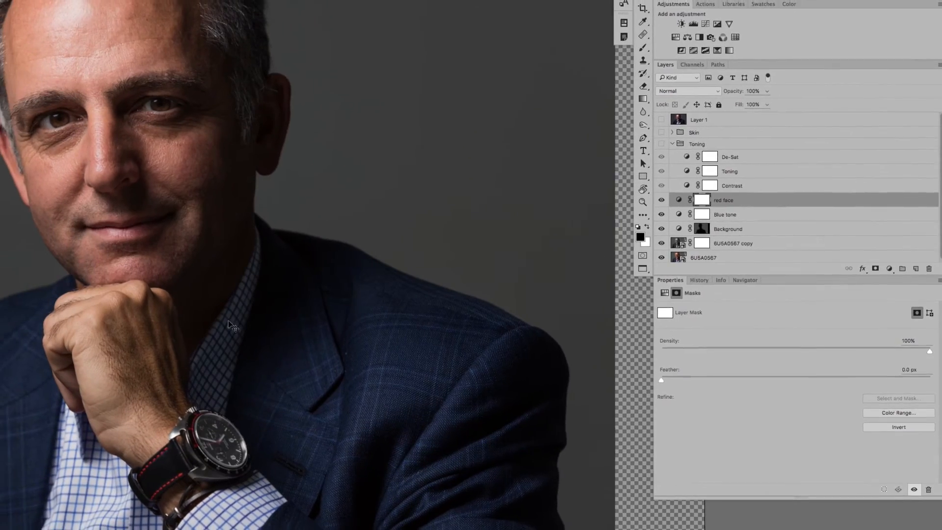
{"action": "key", "text": "b"}
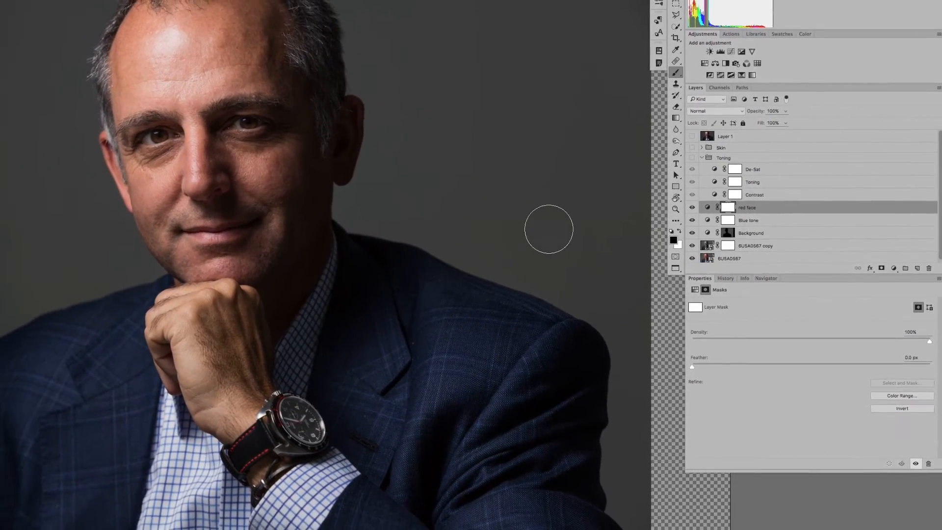
{"action": "key", "text": "bracketleft"}
{"action": "key", "text": "bracketleft"}
{"action": "key", "text": "bracketleft"}
{"action": "key", "text": "bracketleft"}
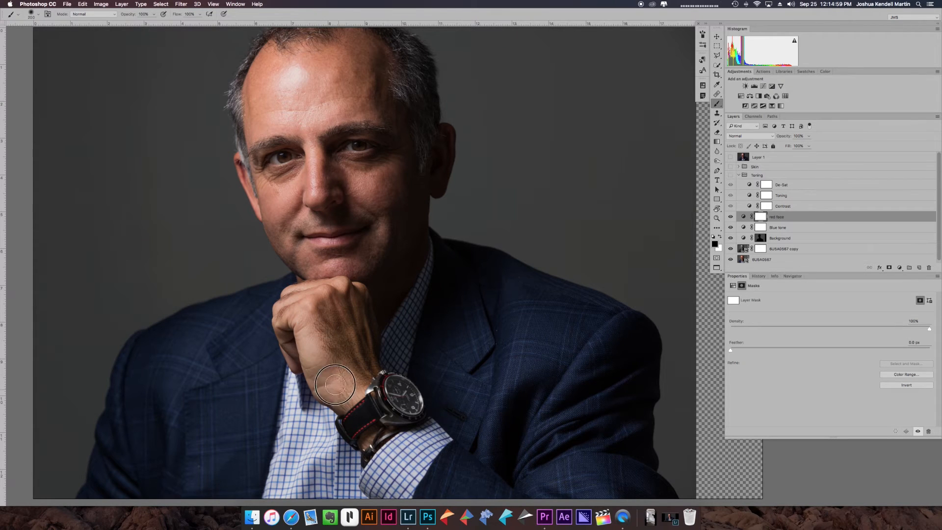
{"action": "mouse_move", "coordinate": [318, 349]}
{"action": "left_mouse_down"}
{"action": "mouse_move", "coordinate": [323, 359]}
{"action": "mouse_move", "coordinate": [328, 349]}
{"action": "left_mouse_up"}
- Erase the black paint over the hand from the red face layer mask with an enlarged eraser
{"action": "key", "text": "e"}
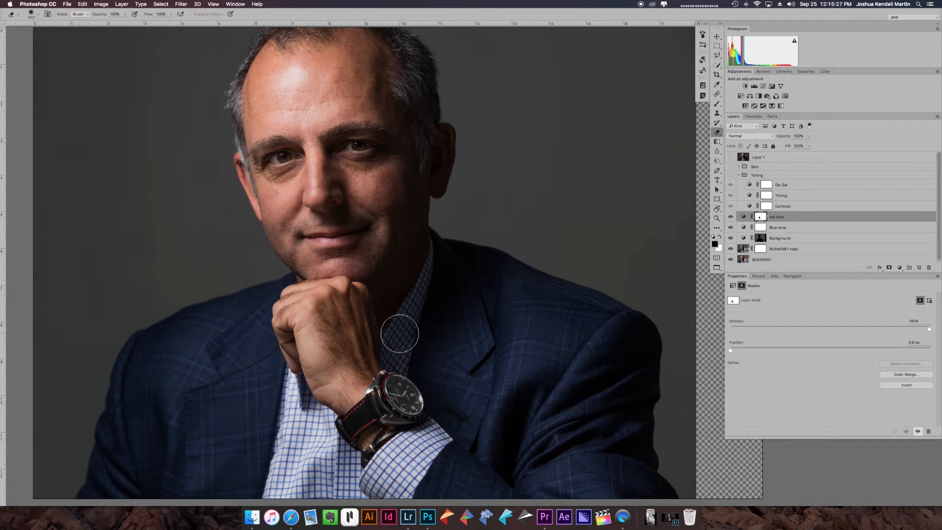
{"action": "key", "text": "bracketright"}
{"action": "key", "text": "bracketright"}
{"action": "key", "text": "bracketright"}
{"action": "key", "text": "bracketright"}
{"action": "key", "text": "bracketright"}
{"action": "mouse_move", "coordinate": [400, 333]}
{"action": "left_mouse_down"}
{"action": "mouse_move", "coordinate": [327, 367]}
{"action": "mouse_move", "coordinate": [370, 303]}
{"action": "mouse_move", "coordinate": [333, 299]}
{"action": "mouse_move", "coordinate": [329, 328]}
{"action": "mouse_move", "coordinate": [251, 331]}
{"action": "mouse_move", "coordinate": [389, 403]}
{"action": "mouse_move", "coordinate": [301, 382]}
{"action": "mouse_move", "coordinate": [330, 302]}
{"action": "mouse_move", "coordinate": [420, 331]}
{"action": "left_mouse_up"}
{"action": "key", "text": "b"}
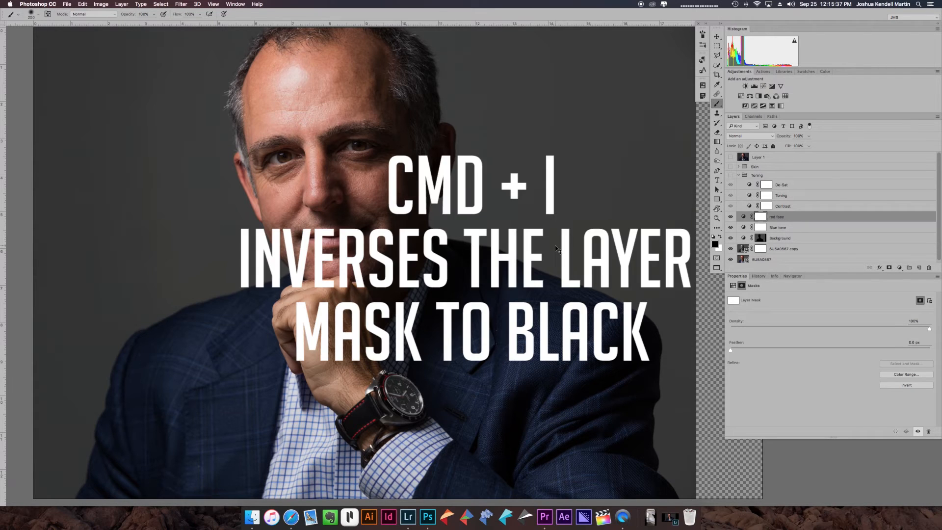
- Invert the red face layer mask to black and paint white over the face to apply the adjustment only there
{"action": "key", "text": "super+i"}
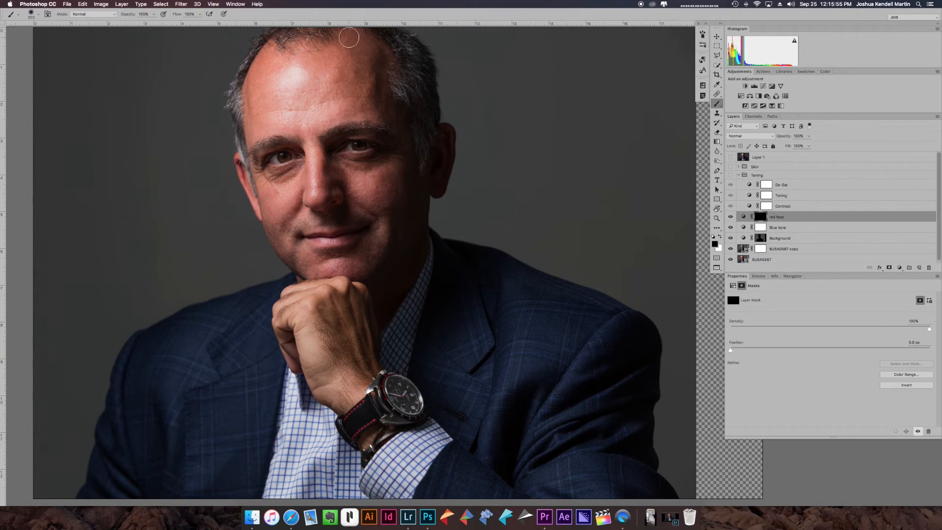
{"action": "left_click", "coordinate": [720, 237]}
{"action": "mouse_move", "coordinate": [295, 59]}
{"action": "left_mouse_down"}
{"action": "mouse_move", "coordinate": [273, 76]}
{"action": "mouse_move", "coordinate": [297, 65]}
{"action": "mouse_move", "coordinate": [347, 72]}
{"action": "mouse_move", "coordinate": [282, 75]}
{"action": "mouse_move", "coordinate": [274, 88]}
{"action": "mouse_move", "coordinate": [348, 79]}
{"action": "mouse_move", "coordinate": [386, 91]}
{"action": "mouse_move", "coordinate": [261, 106]}
{"action": "mouse_move", "coordinate": [371, 103]}
{"action": "mouse_move", "coordinate": [275, 130]}
{"action": "mouse_move", "coordinate": [384, 119]}
{"action": "mouse_move", "coordinate": [387, 67]}
{"action": "mouse_move", "coordinate": [404, 208]}
{"action": "mouse_move", "coordinate": [417, 161]}
{"action": "mouse_move", "coordinate": [413, 223]}
{"action": "mouse_move", "coordinate": [442, 133]}
{"action": "mouse_move", "coordinate": [447, 147]}
{"action": "mouse_move", "coordinate": [432, 190]}
{"action": "mouse_move", "coordinate": [303, 157]}
{"action": "mouse_move", "coordinate": [364, 148]}
{"action": "mouse_move", "coordinate": [282, 154]}
{"action": "mouse_move", "coordinate": [319, 122]}
{"action": "mouse_move", "coordinate": [336, 126]}
{"action": "mouse_move", "coordinate": [284, 151]}
{"action": "mouse_move", "coordinate": [291, 170]}
{"action": "mouse_move", "coordinate": [315, 148]}
{"action": "mouse_move", "coordinate": [270, 169]}
{"action": "left_mouse_up"}
{"action": "mouse_move", "coordinate": [353, 169]}
{"action": "left_mouse_down"}
{"action": "mouse_move", "coordinate": [332, 154]}
{"action": "mouse_move", "coordinate": [347, 192]}
{"action": "mouse_move", "coordinate": [367, 188]}
{"action": "mouse_move", "coordinate": [328, 157]}
{"action": "mouse_move", "coordinate": [360, 186]}
{"action": "mouse_move", "coordinate": [364, 168]}
{"action": "mouse_move", "coordinate": [341, 161]}
{"action": "mouse_move", "coordinate": [377, 190]}
{"action": "mouse_move", "coordinate": [400, 166]}
{"action": "mouse_move", "coordinate": [360, 198]}
{"action": "mouse_move", "coordinate": [389, 163]}
{"action": "mouse_move", "coordinate": [389, 213]}
{"action": "mouse_move", "coordinate": [396, 205]}
{"action": "mouse_move", "coordinate": [405, 222]}
{"action": "mouse_move", "coordinate": [417, 192]}
{"action": "mouse_move", "coordinate": [395, 243]}
{"action": "mouse_move", "coordinate": [351, 265]}
{"action": "mouse_move", "coordinate": [309, 265]}
{"action": "mouse_move", "coordinate": [368, 269]}
{"action": "mouse_move", "coordinate": [380, 226]}
{"action": "mouse_move", "coordinate": [365, 251]}
{"action": "mouse_move", "coordinate": [301, 251]}
{"action": "mouse_move", "coordinate": [325, 262]}
{"action": "mouse_move", "coordinate": [380, 239]}
{"action": "mouse_move", "coordinate": [334, 266]}
{"action": "mouse_move", "coordinate": [292, 242]}
{"action": "mouse_move", "coordinate": [281, 219]}
{"action": "mouse_move", "coordinate": [376, 207]}
{"action": "mouse_move", "coordinate": [328, 183]}
{"action": "mouse_move", "coordinate": [317, 199]}
{"action": "mouse_move", "coordinate": [304, 181]}
{"action": "mouse_move", "coordinate": [283, 227]}
{"action": "mouse_move", "coordinate": [266, 179]}
{"action": "mouse_move", "coordinate": [272, 228]}
{"action": "mouse_move", "coordinate": [299, 261]}
{"action": "mouse_move", "coordinate": [298, 186]}
{"action": "mouse_move", "coordinate": [251, 184]}
{"action": "mouse_move", "coordinate": [245, 157]}
{"action": "mouse_move", "coordinate": [281, 209]}
{"action": "left_mouse_up"}
{"action": "key", "text": "super+minus"}
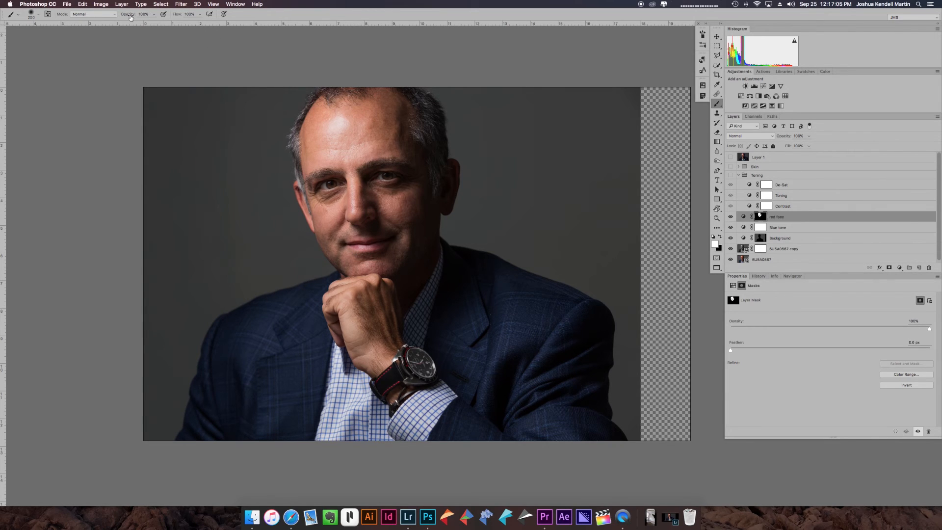
- Set the brush opacity to 50% and paint across the mouth and chin area on the red face layer mask
{"action": "left_click_drag", "start_coordinate": [130, 17], "coordinate": [112, 21]}
{"action": "key", "text": "Return"}
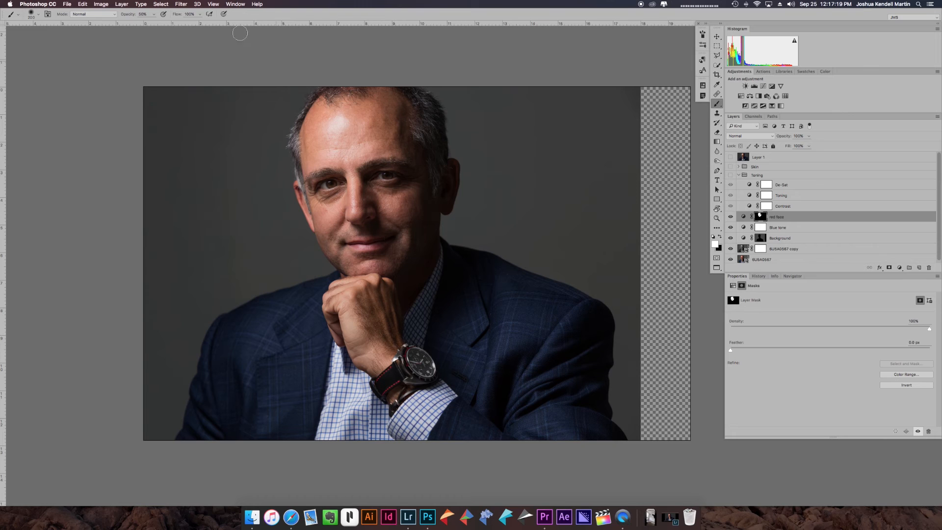
{"action": "scroll", "coordinate": [240, 34], "scroll_direction": "up", "scroll_amount": 1}
{"action": "mouse_move", "coordinate": [178, 16]}
{"action": "left_mouse_down"}
{"action": "mouse_move", "coordinate": [147, 20]}
{"action": "mouse_move", "coordinate": [265, 13]}
{"action": "left_mouse_up"}
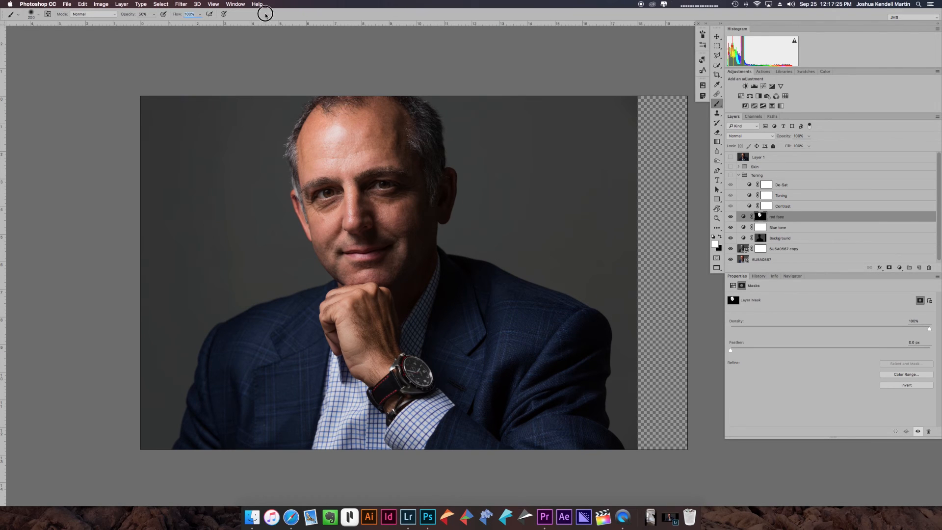
{"action": "left_click_drag", "start_coordinate": [384, 250], "coordinate": [349, 255]}
- Toggle the visibility of the red face and Blue tone layers to compare the portrait with and without them
{"action": "left_click", "coordinate": [730, 217]}
{"action": "left_click", "coordinate": [730, 217]}
{"action": "left_click", "coordinate": [730, 217]}
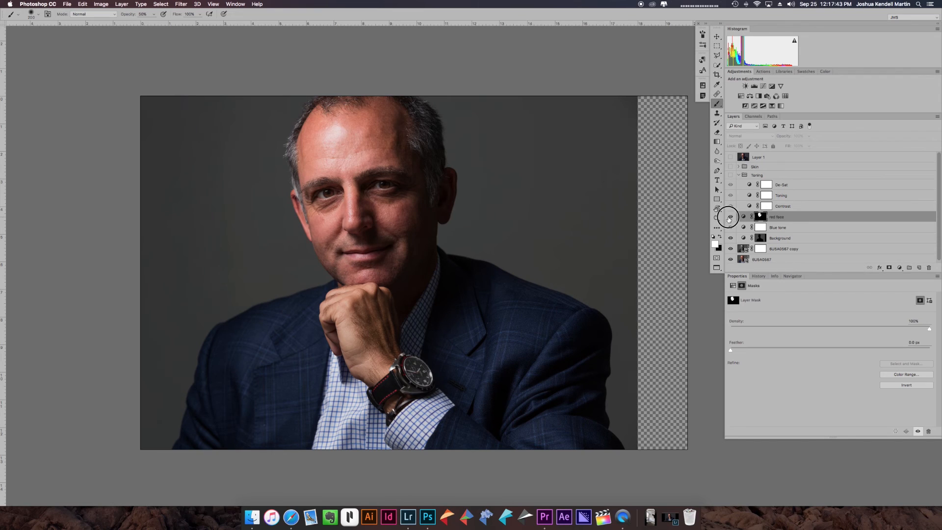
{"action": "left_click", "coordinate": [730, 217]}
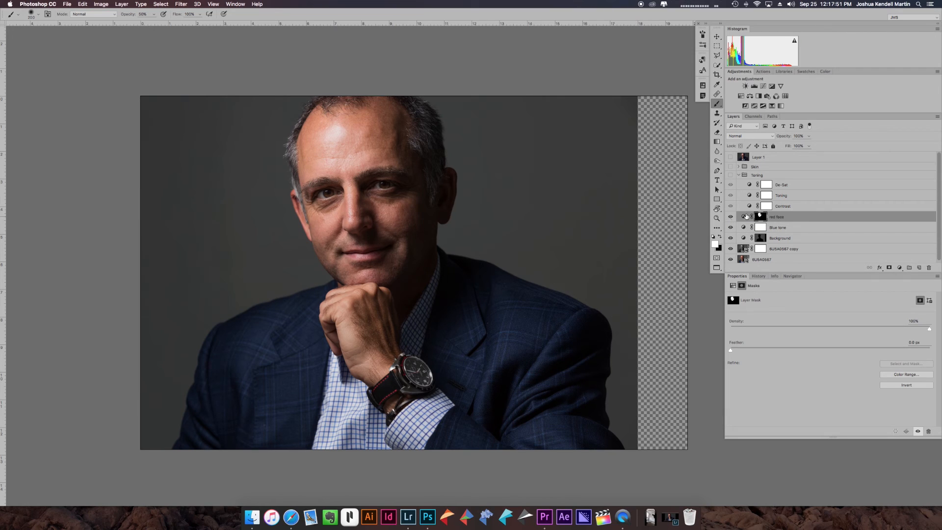
- Add a Hue/Saturation adjustment layer above the red face layer and sample the hand's skin with the on-image adjustment tool
{"action": "left_click", "coordinate": [899, 267]}
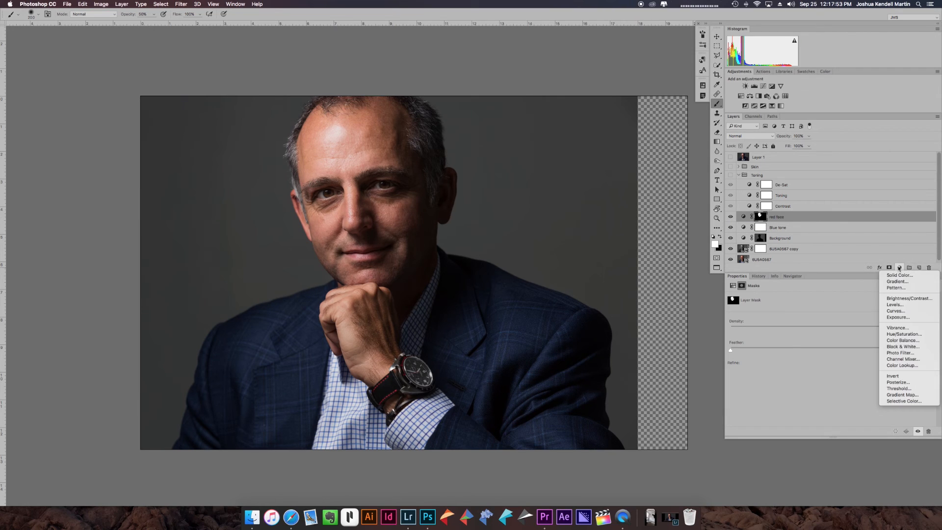
{"action": "left_click", "coordinate": [903, 334]}
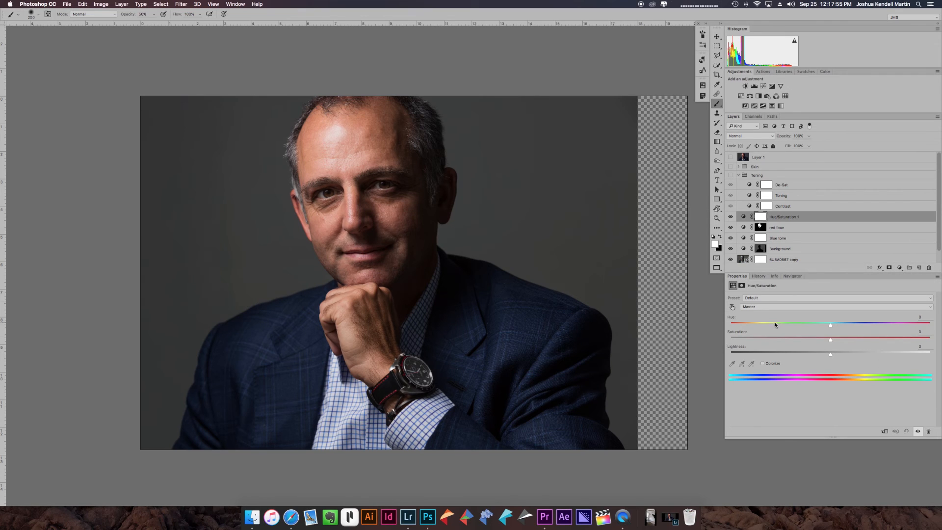
{"action": "left_click", "coordinate": [732, 308]}
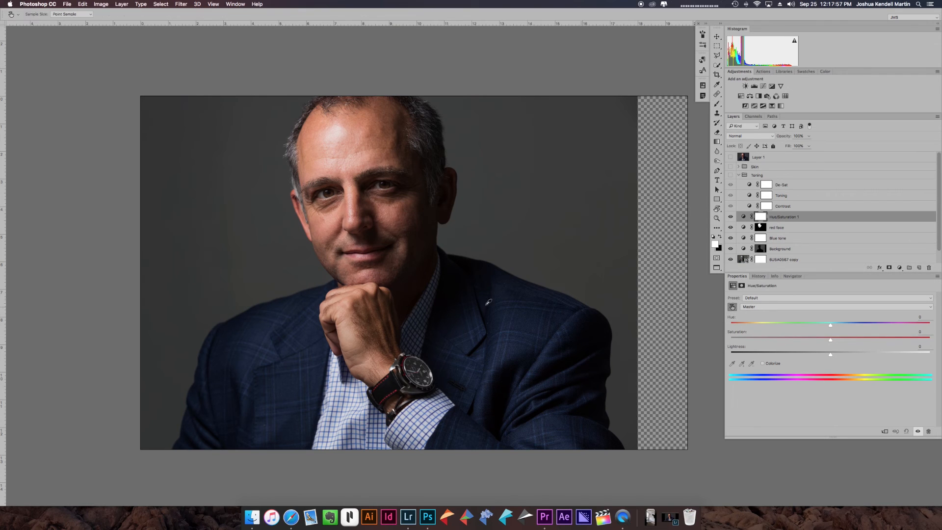
{"action": "left_click", "coordinate": [366, 300]}
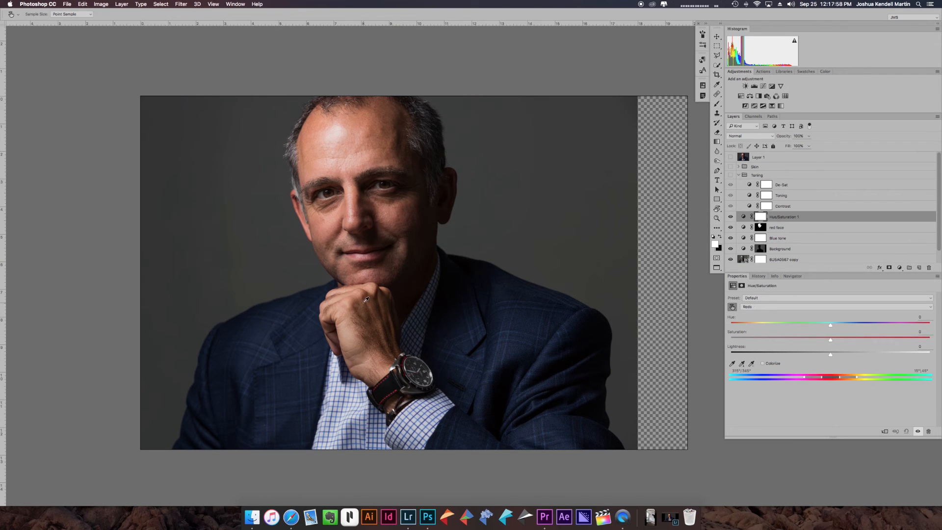
- Switch the new Hue/Saturation adjustment to the Yellows range and shift its hue to a moderately negative value
{"action": "left_click", "coordinate": [766, 308]}
{"action": "left_click", "coordinate": [785, 314]}
{"action": "mouse_move", "coordinate": [830, 326]}
{"action": "left_mouse_down"}
{"action": "mouse_move", "coordinate": [774, 326]}
{"action": "mouse_move", "coordinate": [834, 325]}
{"action": "mouse_move", "coordinate": [813, 329]}
{"action": "left_mouse_up"}
- Toggle the new Hue/Saturation layer's visibility to compare the skin with and without the yellow shift
{"action": "left_click", "coordinate": [731, 219]}
{"action": "left_click", "coordinate": [731, 218]}
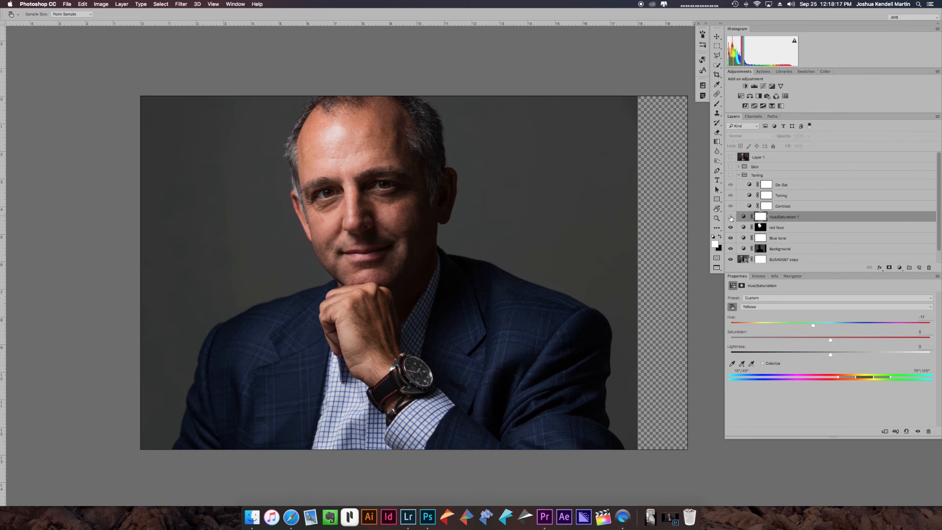
{"action": "left_click", "coordinate": [731, 218]}
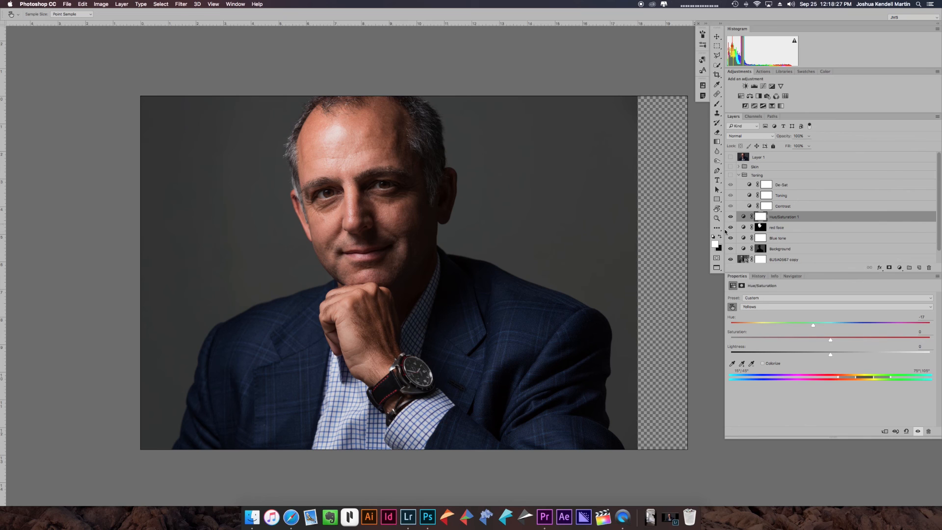
- Show the Toning group with only its Contrast and Toning layers turned on, and select the Toning curves layer
{"action": "left_click", "coordinate": [731, 177]}
{"action": "left_click_drag", "start_coordinate": [730, 186], "coordinate": [731, 206]}
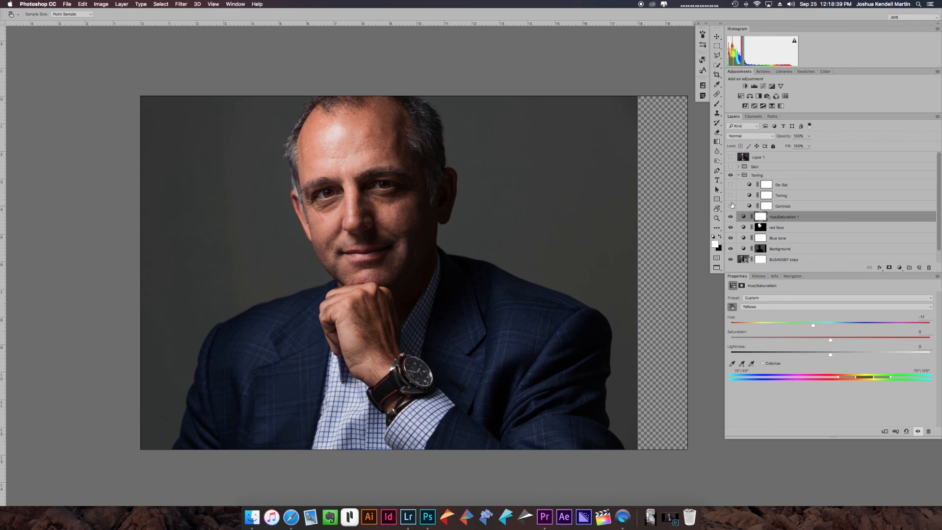
{"action": "left_click", "coordinate": [731, 206]}
{"action": "left_click", "coordinate": [731, 195]}
{"action": "left_click", "coordinate": [814, 196]}
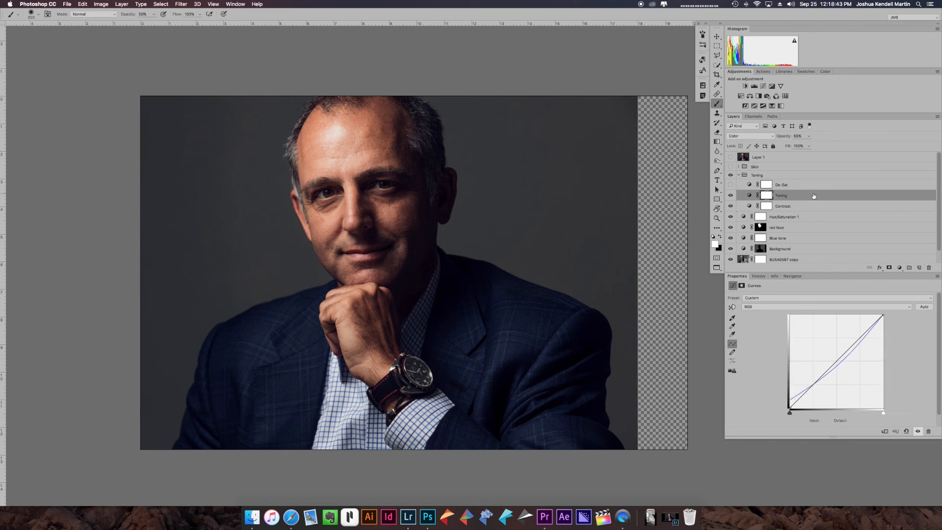
{"action": "key", "text": "b"}
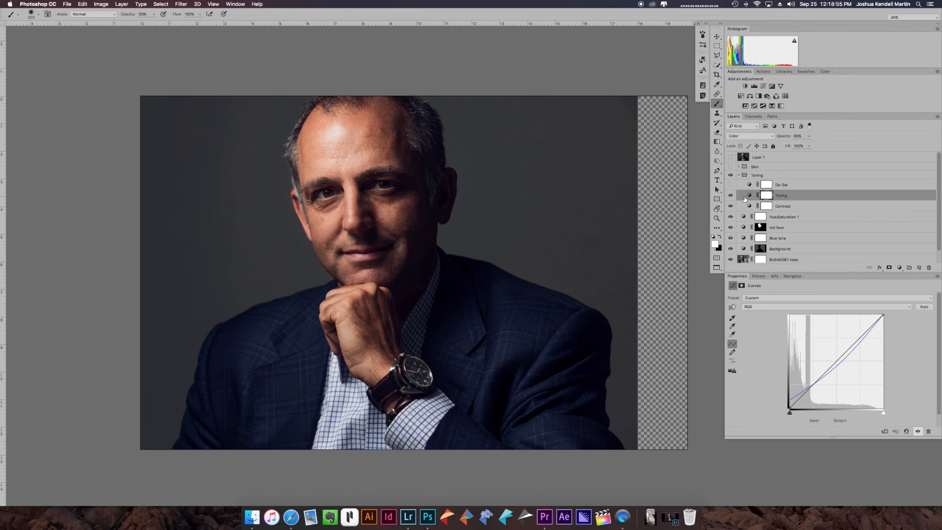
- Turn on the De-Sat layer and the Skin group, and briefly show Layer 1 for comparison
{"action": "left_click", "coordinate": [820, 187]}
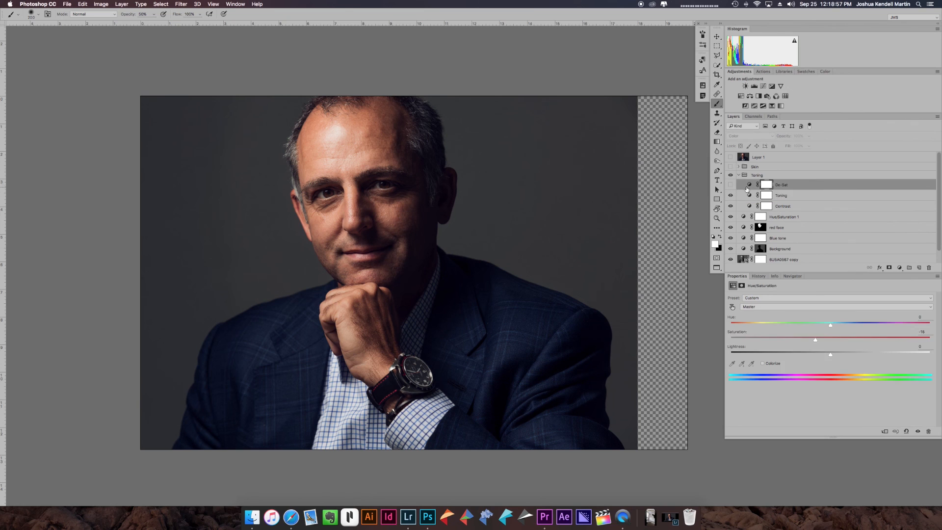
{"action": "left_click", "coordinate": [731, 185]}
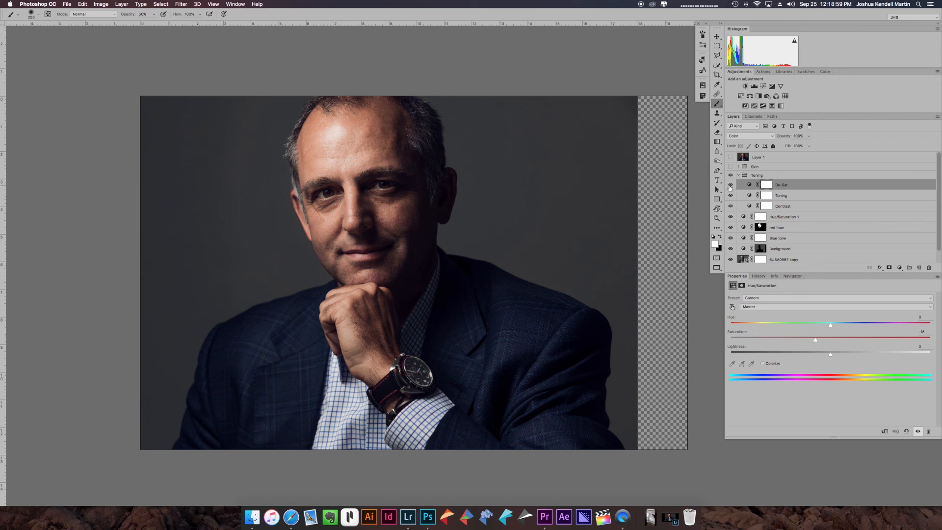
{"action": "left_click", "coordinate": [731, 166]}
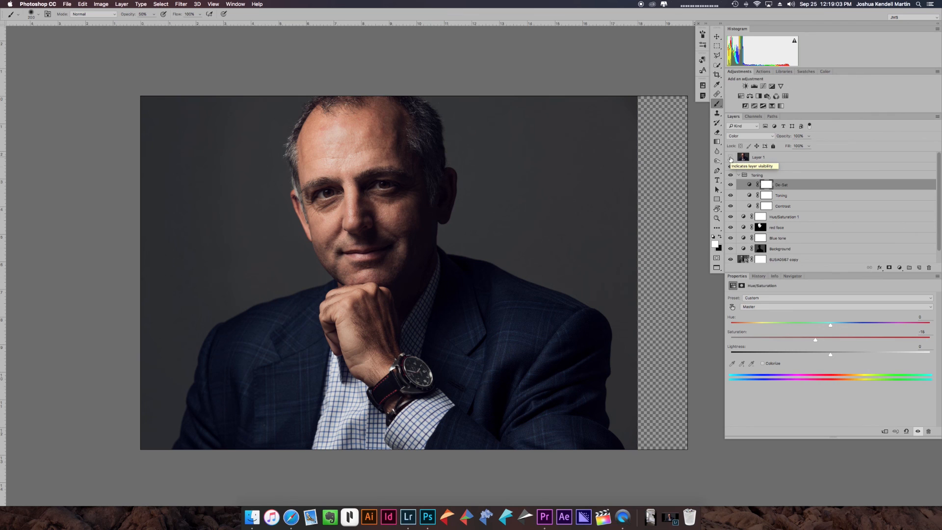
{"action": "left_click", "coordinate": [730, 157]}
{"action": "left_click", "coordinate": [731, 158]}
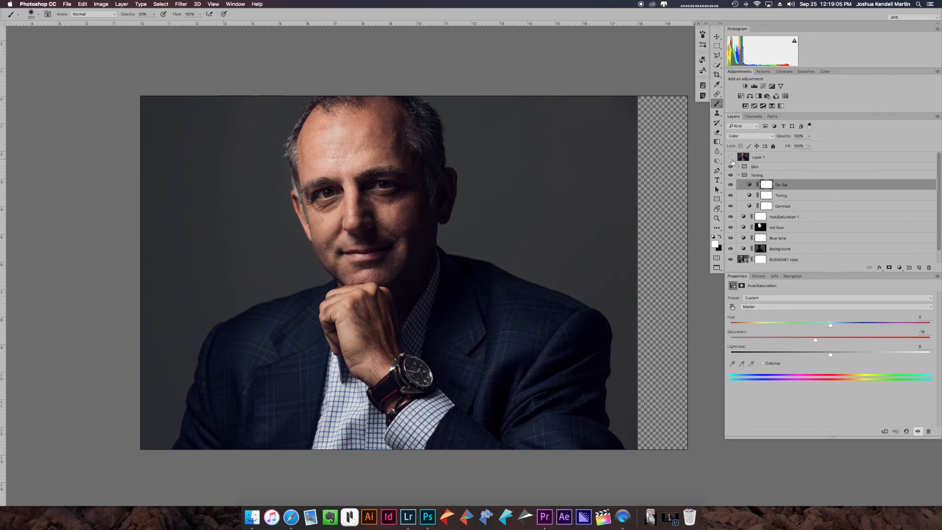